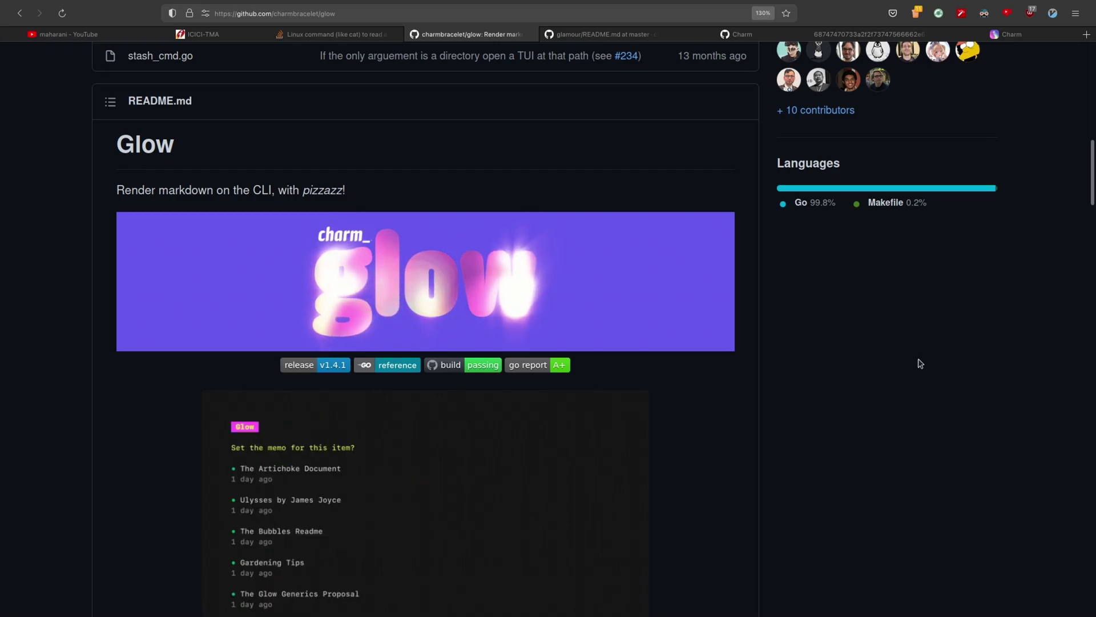
Scroll down through the glow README and back up to the top of the repository page
scroll(916, 352, down, 8)
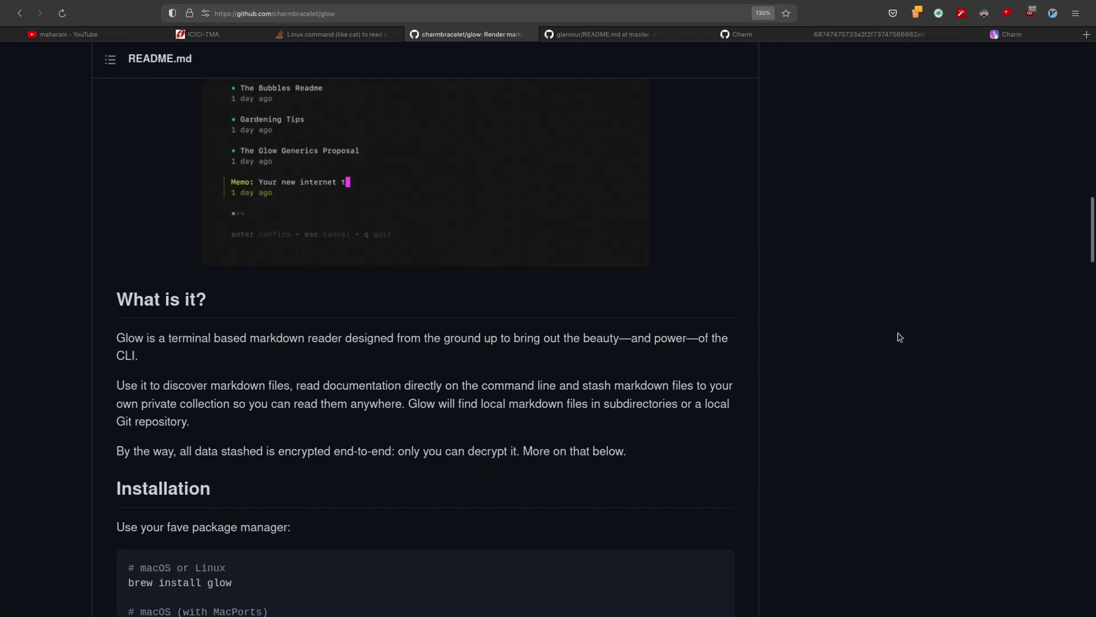
scroll(899, 335, up, 20)
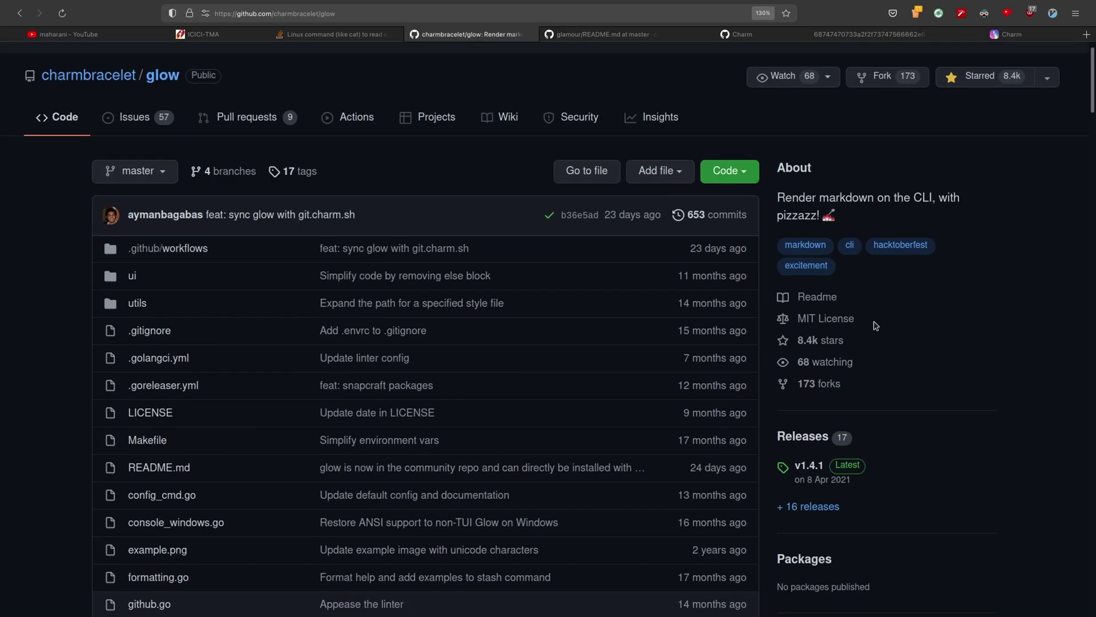
Open the glow releases page and scroll through the v1.4.1 download assets
click(803, 437)
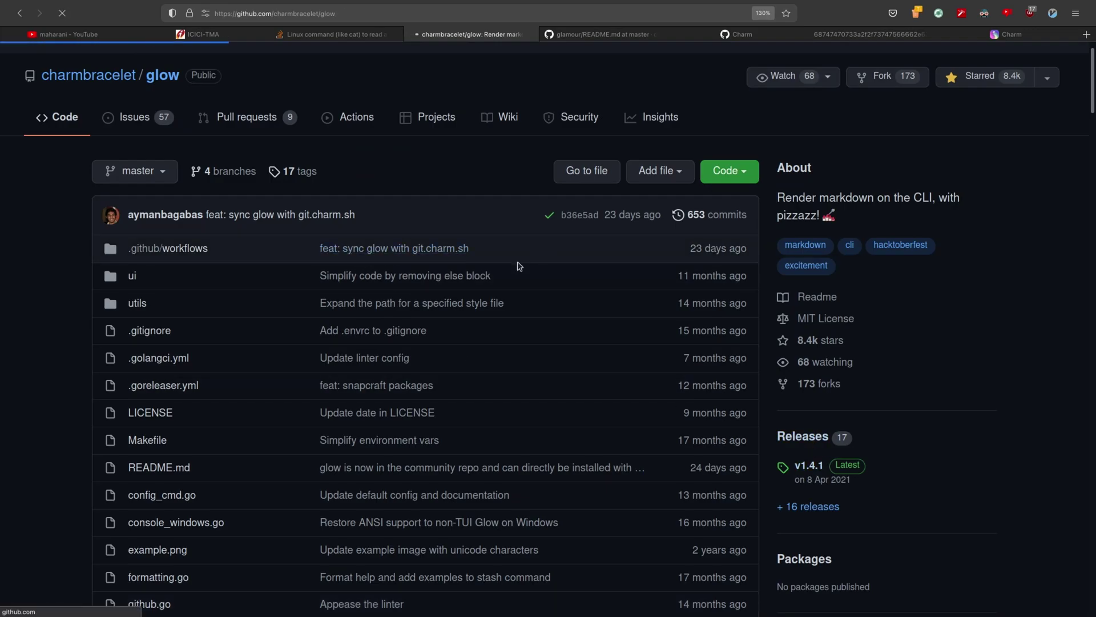
scroll(366, 305, down, 15)
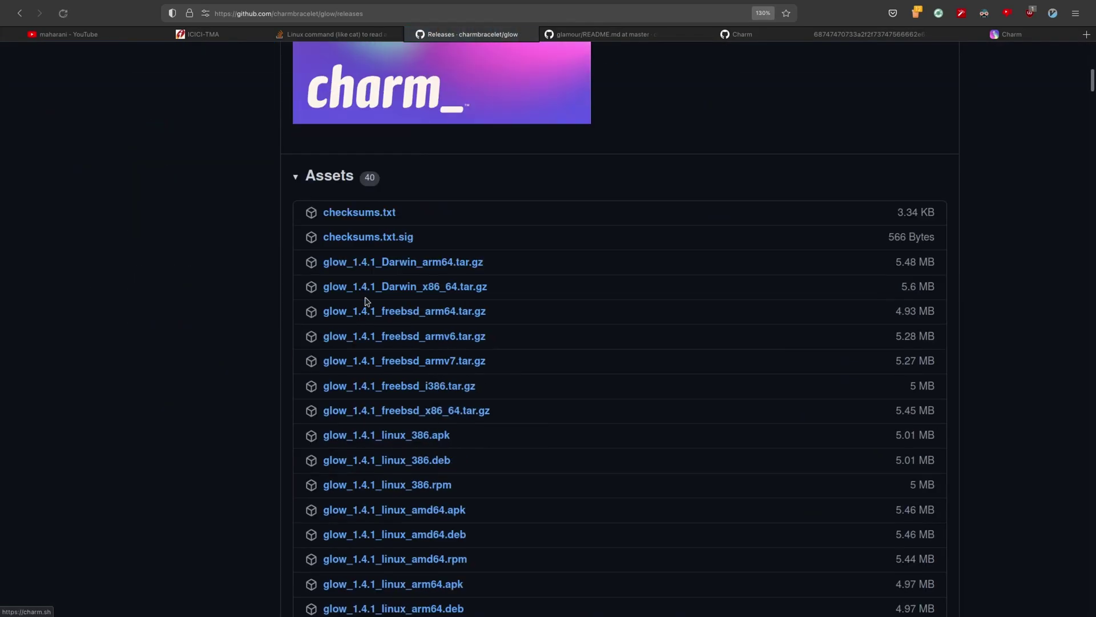
scroll(366, 306, up, 12)
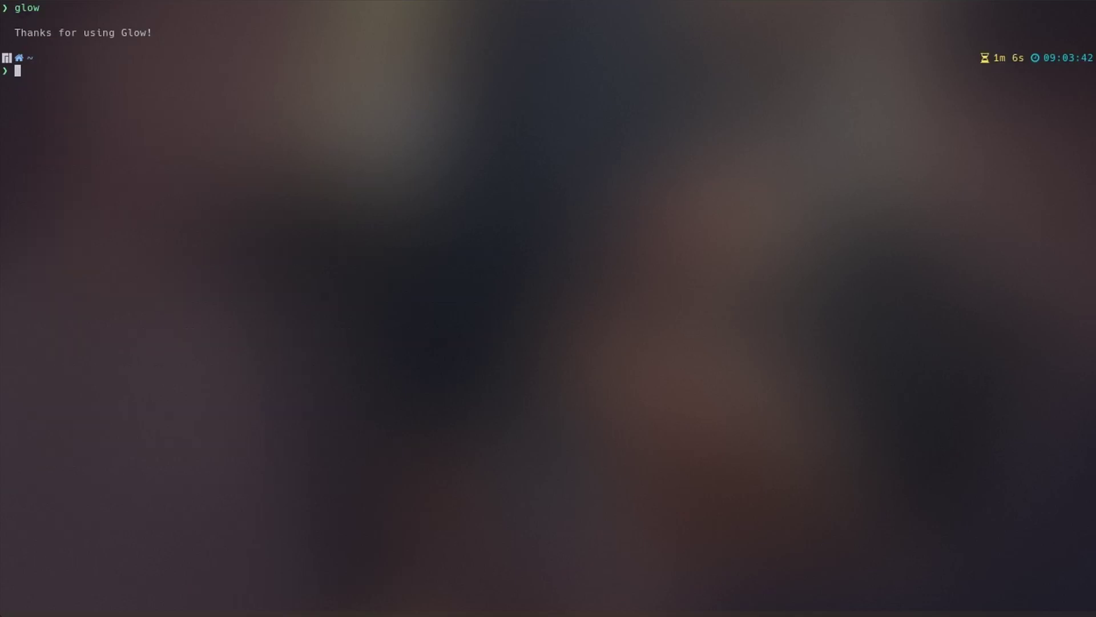
Change into the zsh-syntax-highlighting folder and launch Glow to browse its markdown files
text(cd z)
key(Right)
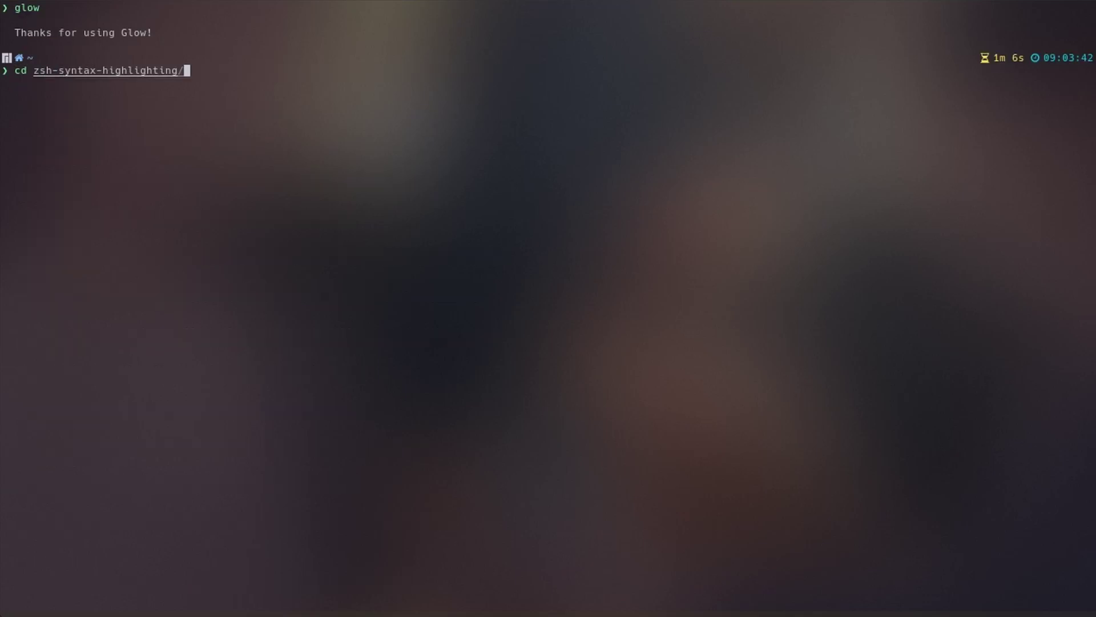
key(Return)
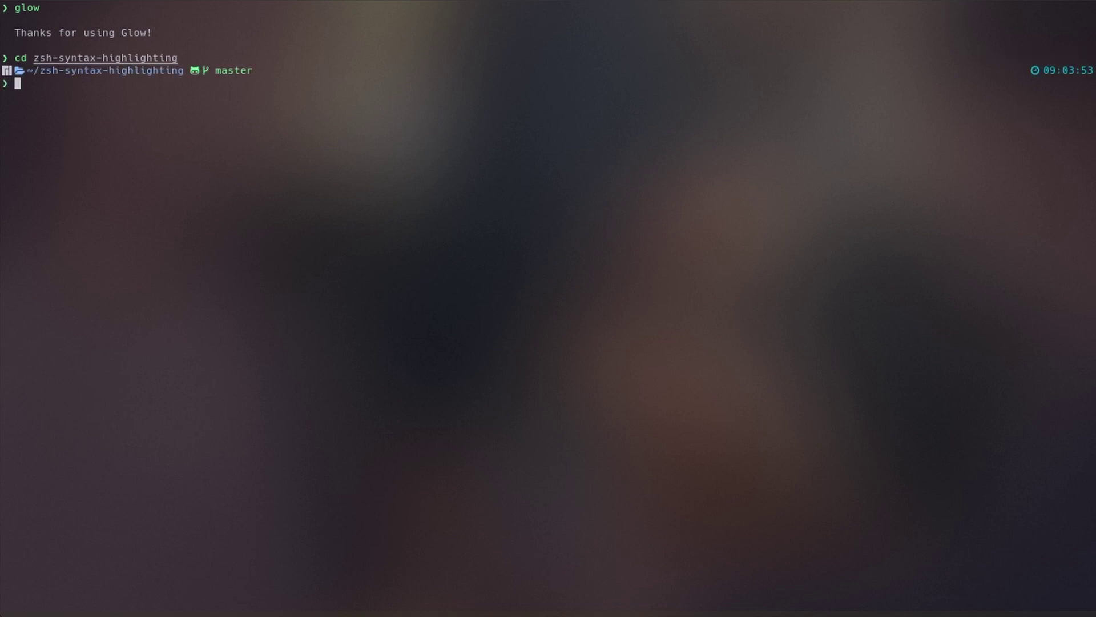
text(glow)
key(Return)
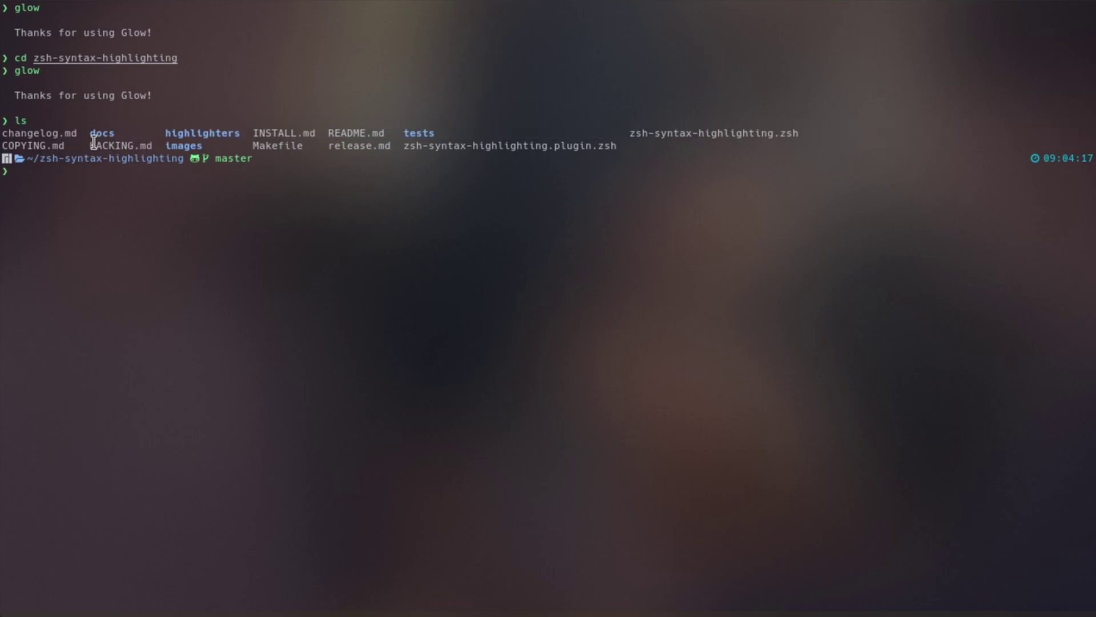
Render HACKING.md in colour with glow HACKING.md
drag(90, 146, 159, 146)
click(159, 147)
text(glow HA)
key(Tab)
key(Return)
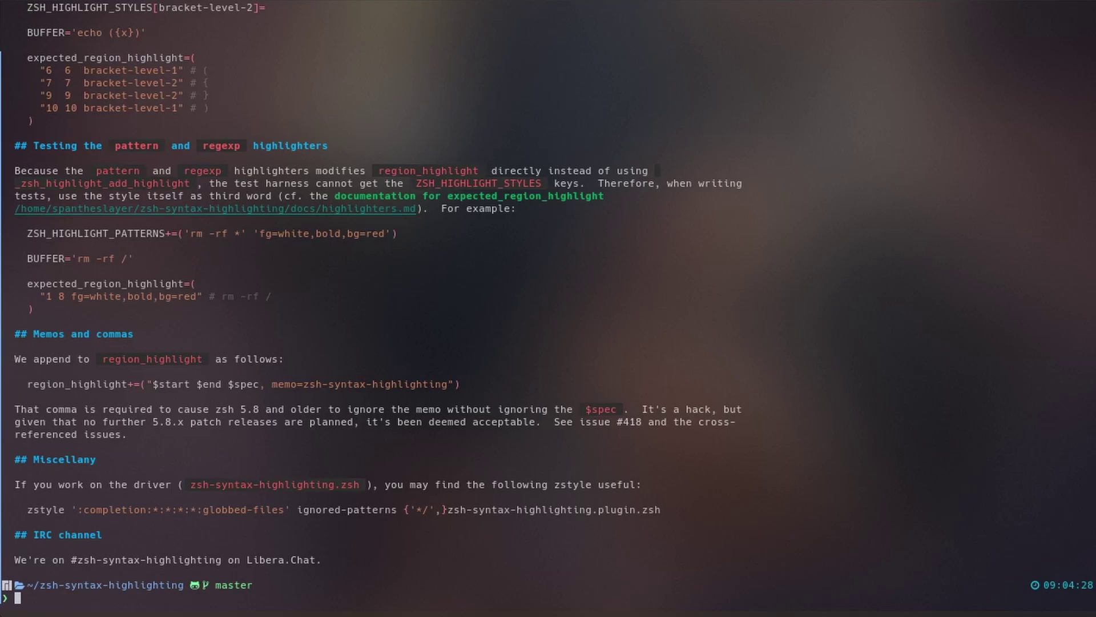
Scroll through the rendered HACKING.md from its title to the IRC channel section
scroll(277, 257, up, 15)
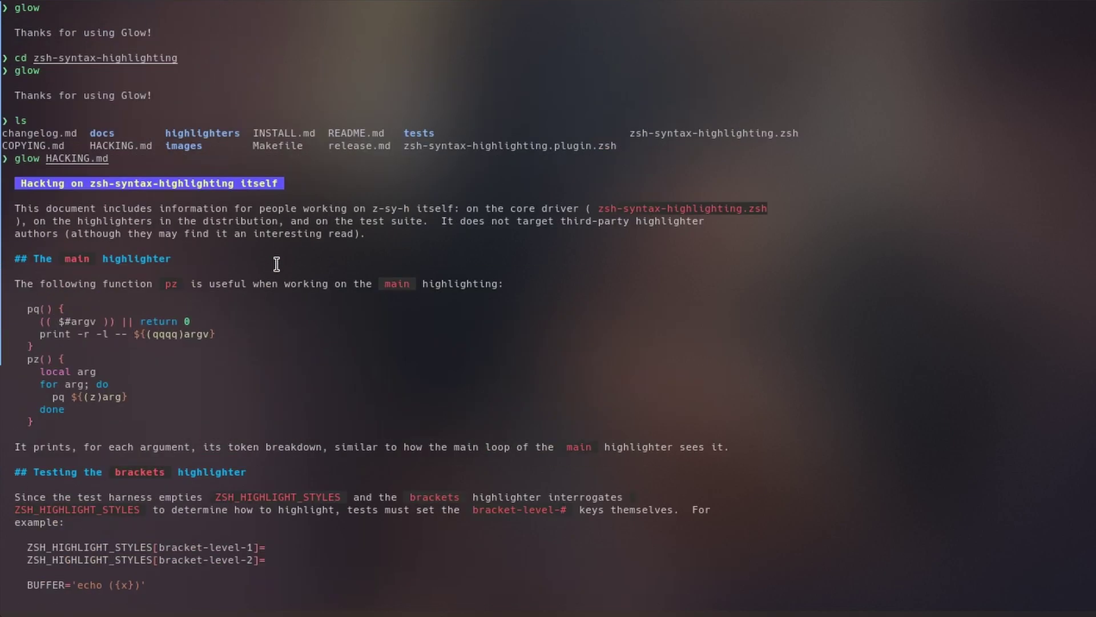
scroll(276, 264, down, 15)
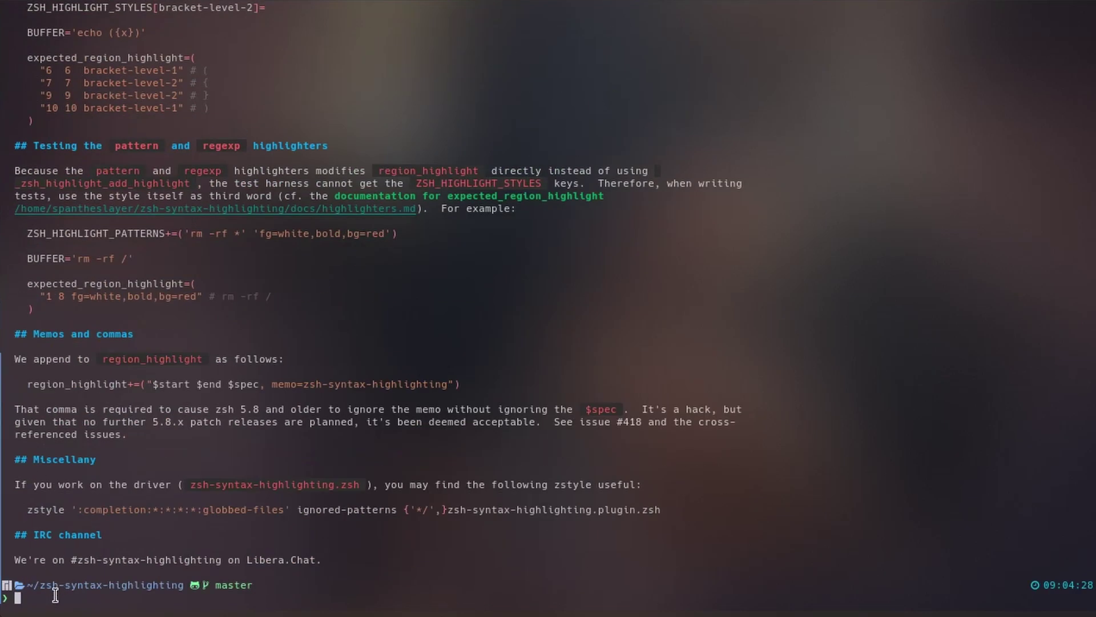
drag(55, 595, 2, 11)
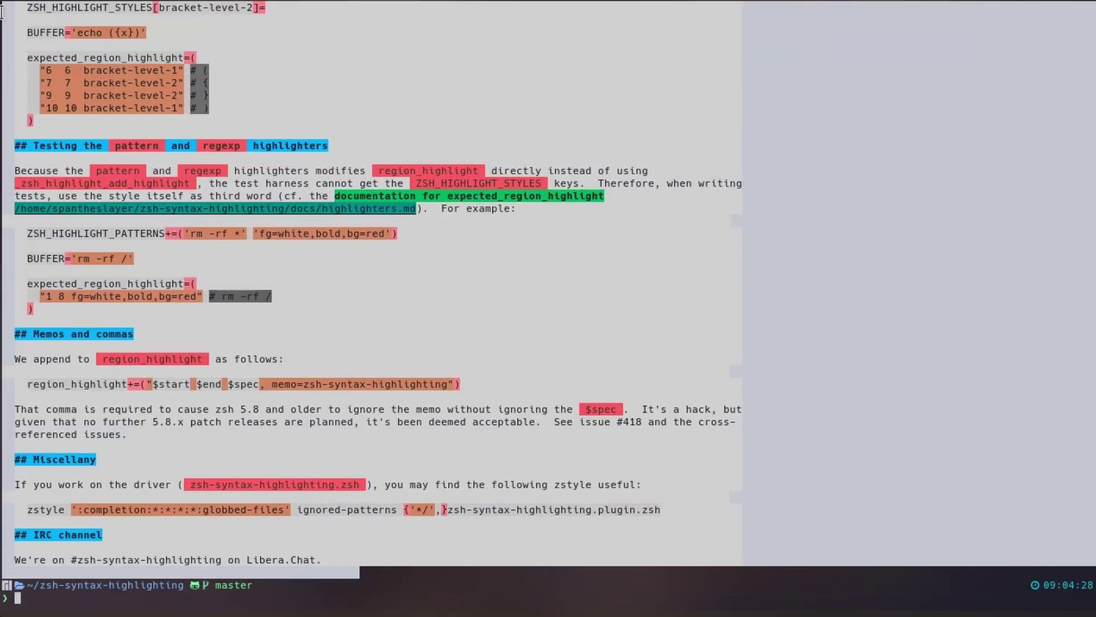
click(239, 316)
scroll(239, 316, up, 12)
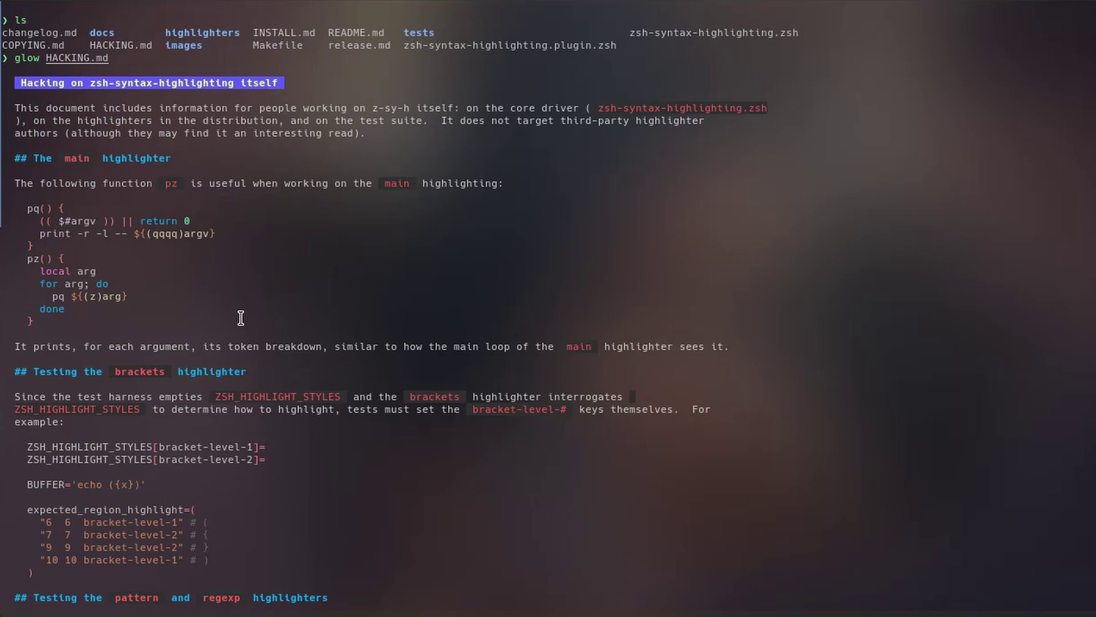
scroll(241, 318, down, 7)
scroll(240, 318, down, 5)
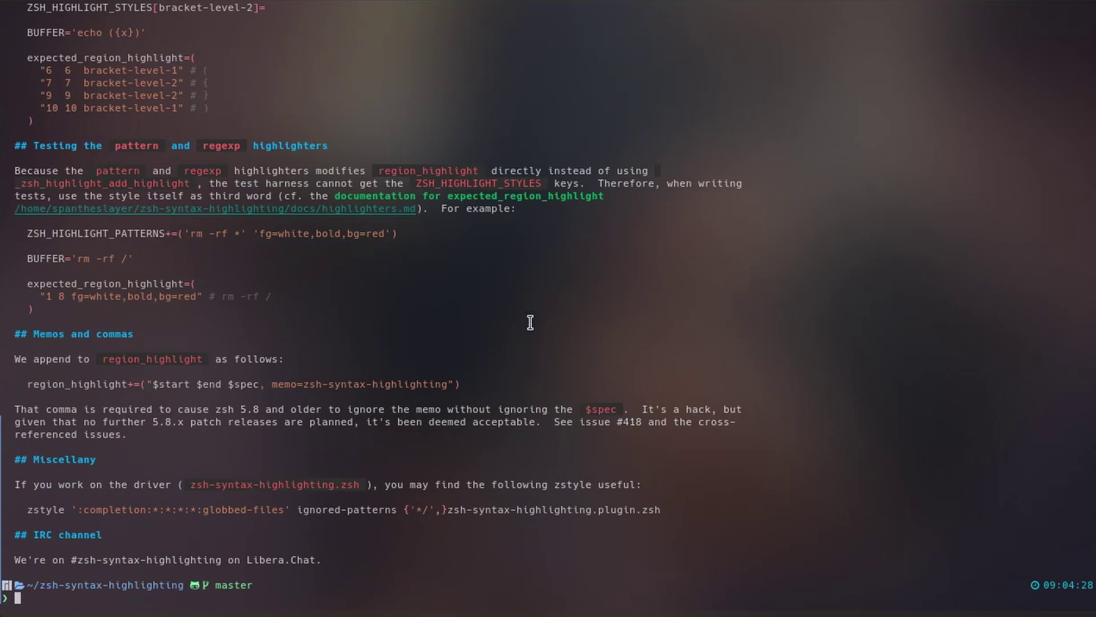
Enter glow at the prompt to relaunch the file browser
text(c)
key(BackSpace)
text(glow)
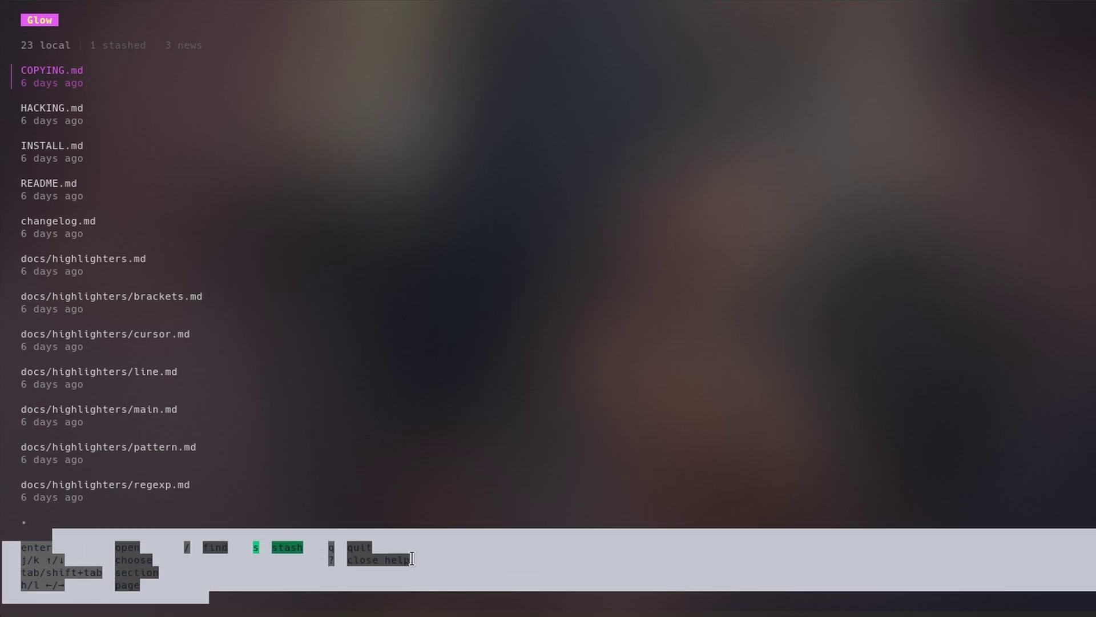
Clear the text selection over Glow's full help guide
click(411, 559)
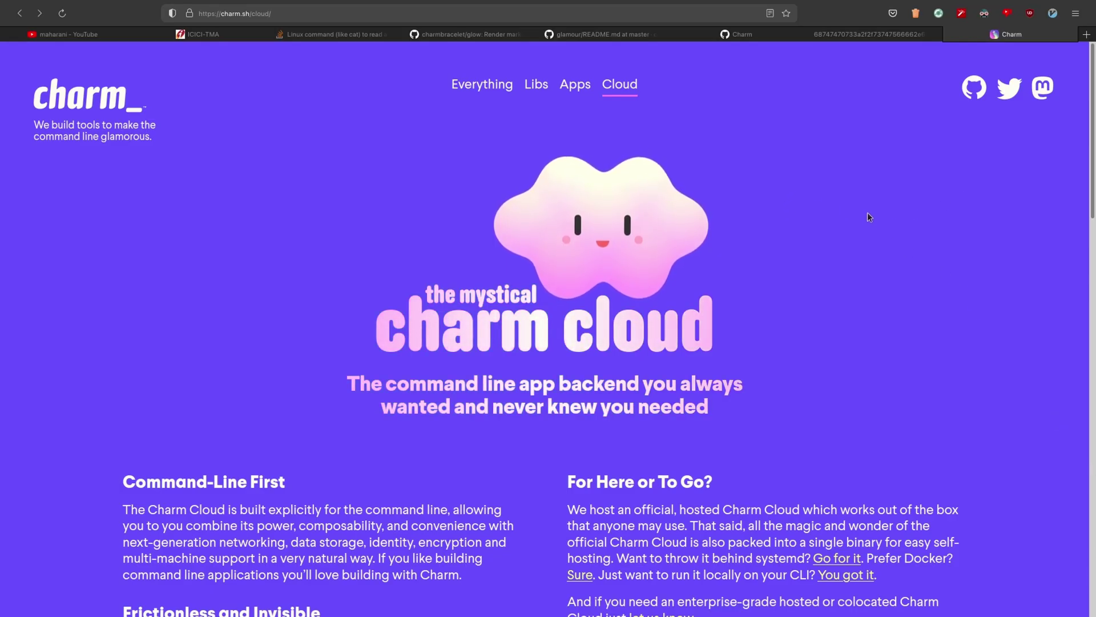
scroll(868, 216, down, 5)
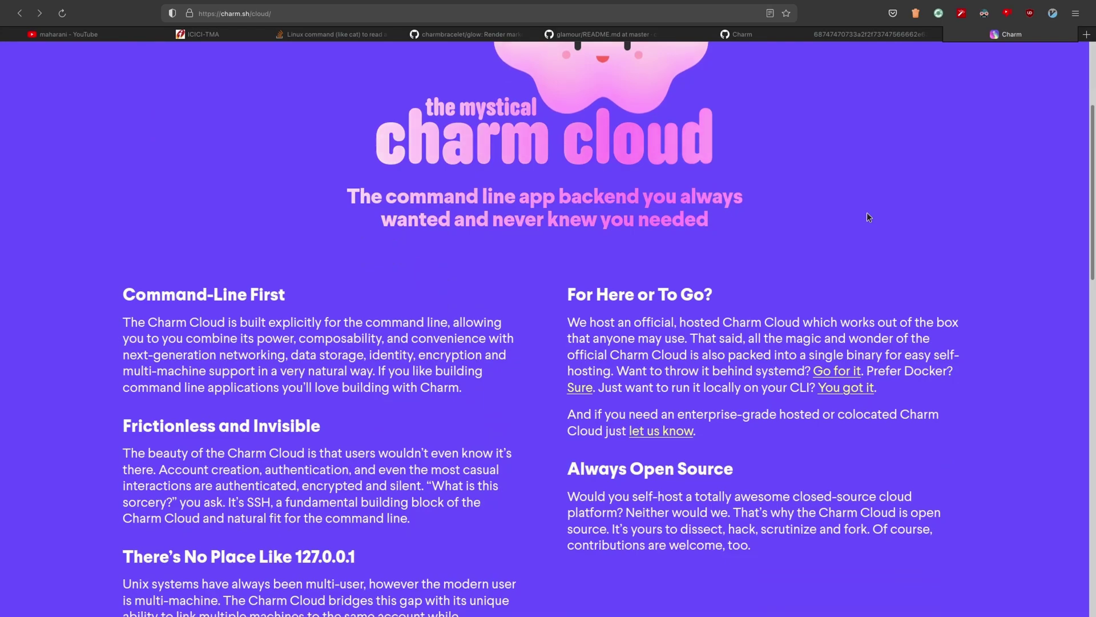
scroll(867, 216, down, 6)
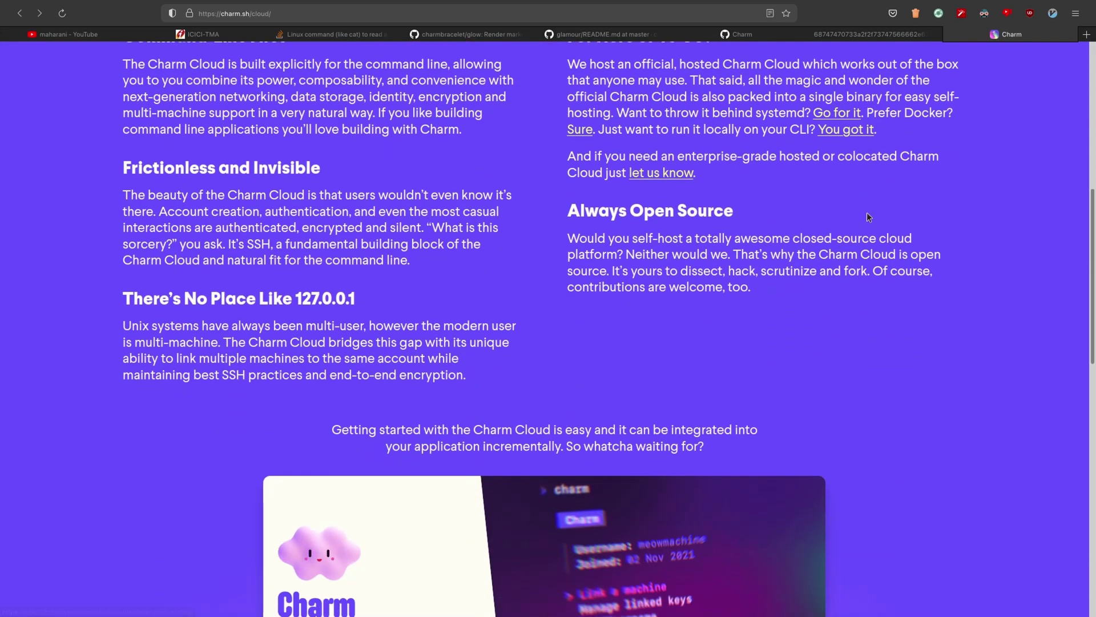
scroll(866, 217, down, 15)
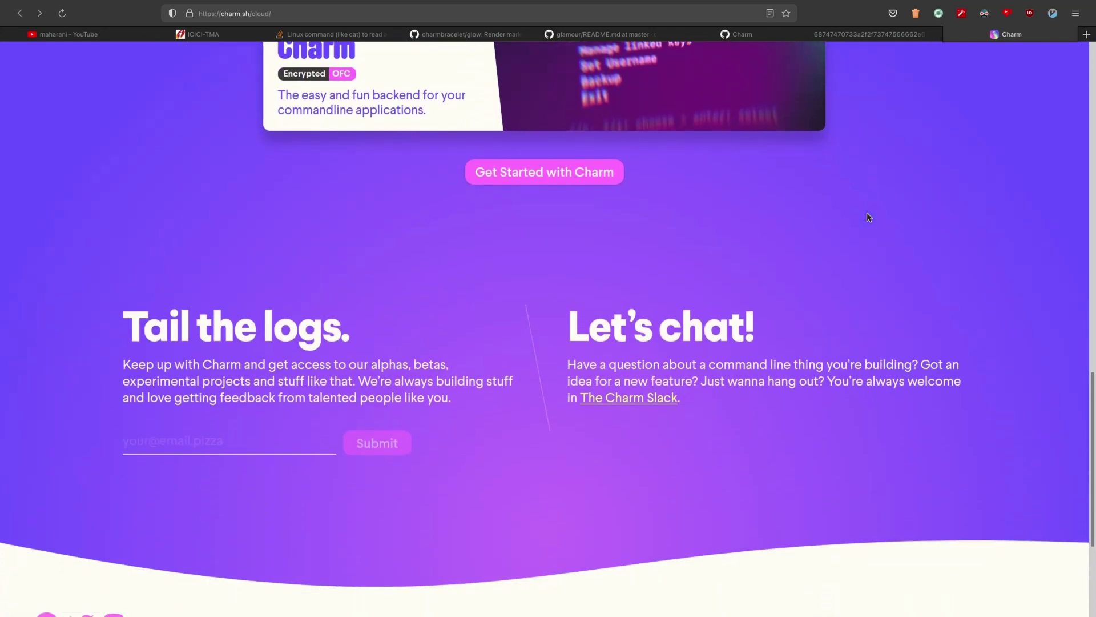
scroll(867, 217, down, 5)
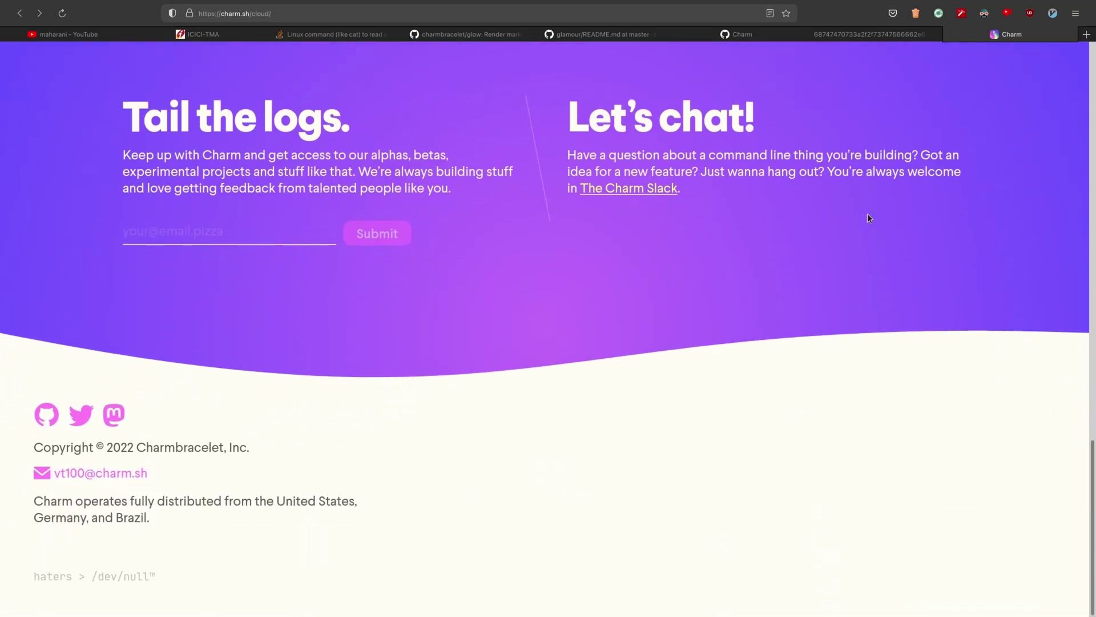
key(Home)
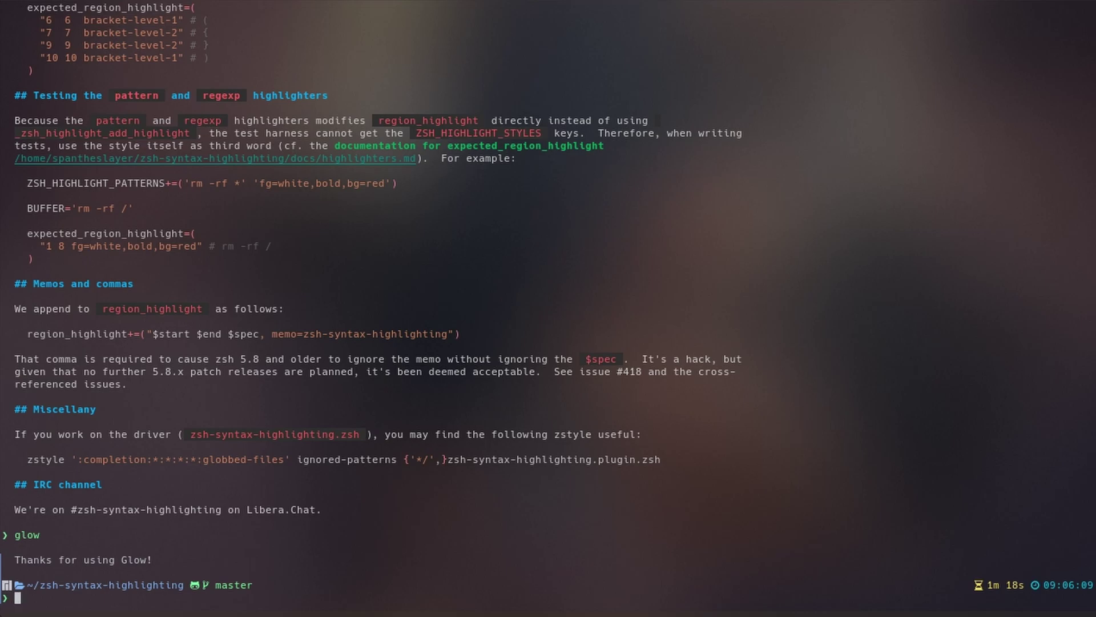
Render HACKING.md wrapped at 60 columns with glow -w 60 HACKING.md
text(glow -w 60 H)
key(Tab)
key(Tab)
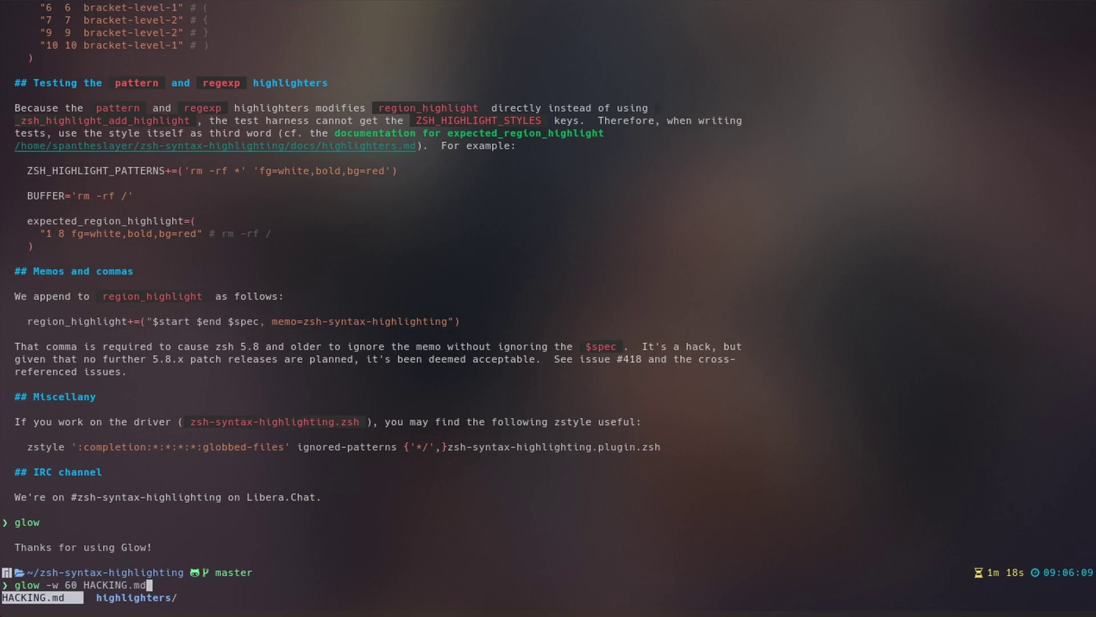
key(Return)
key(Return)
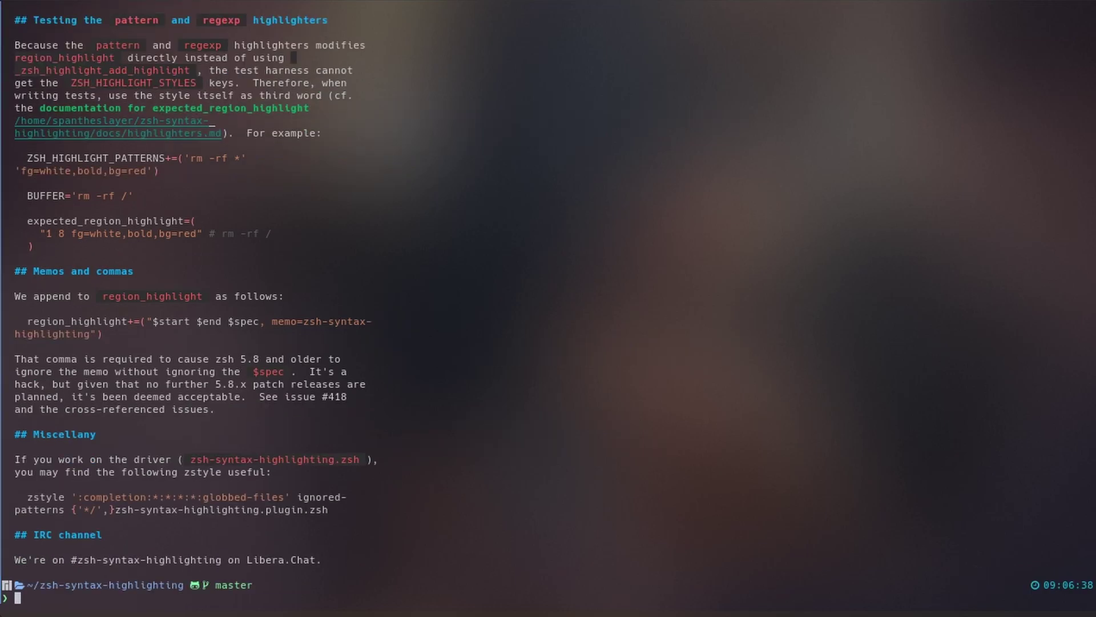
drag(377, 24, 14, 20)
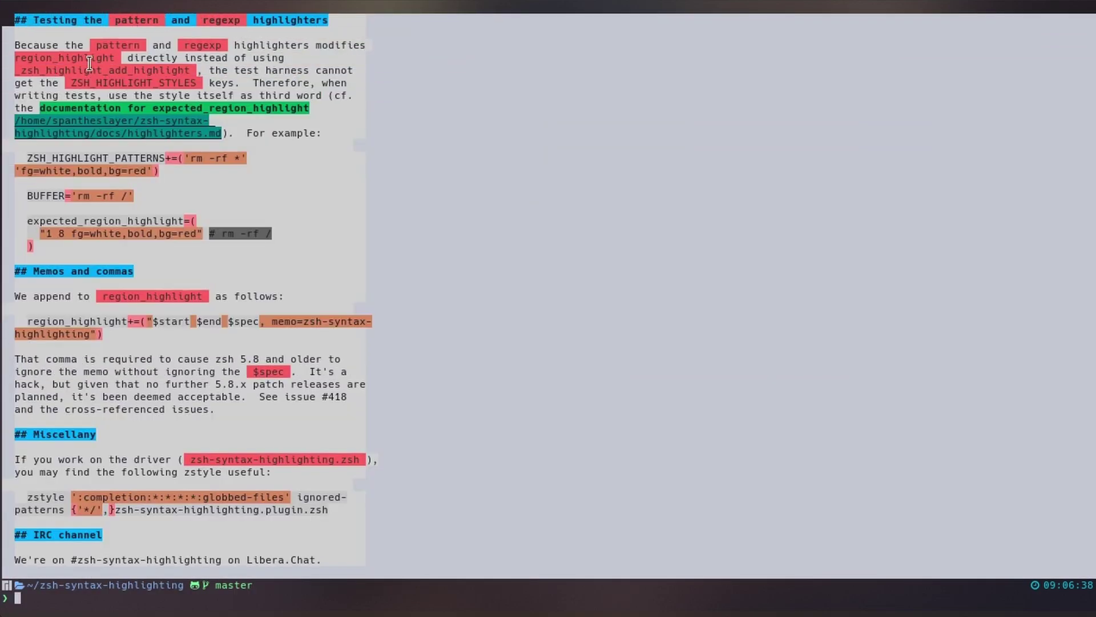
click(89, 63)
Re-render HACKING.md at 160 columns by editing the width to -w 160
key(Up)
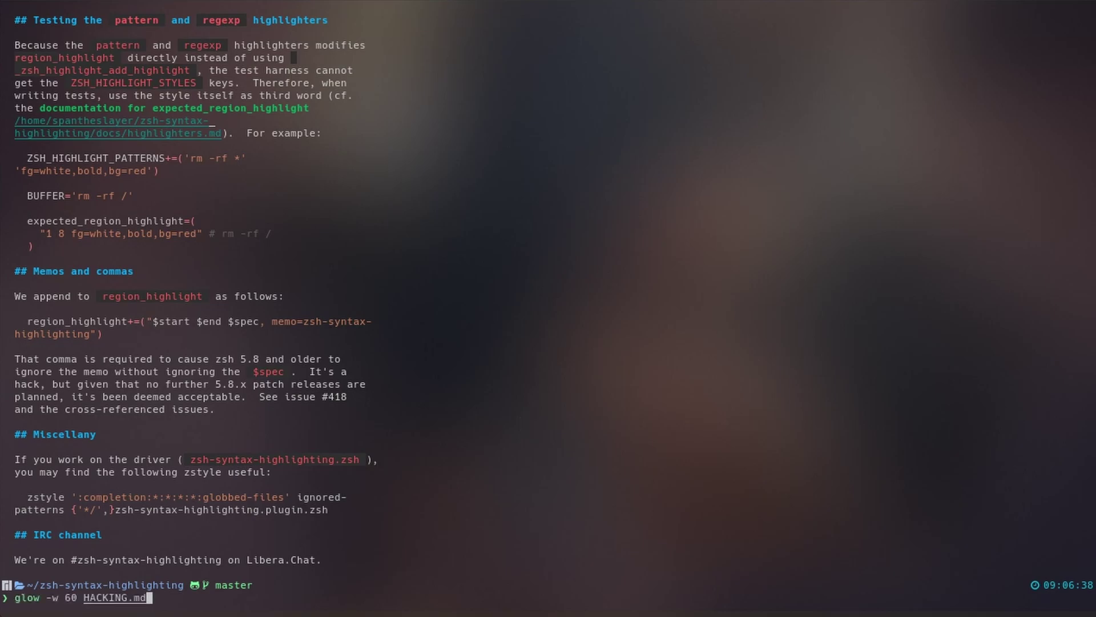
key(ctrl+Left)
key(ctrl+Left)
key(ctrl+Left)
text(1)
key(Return)
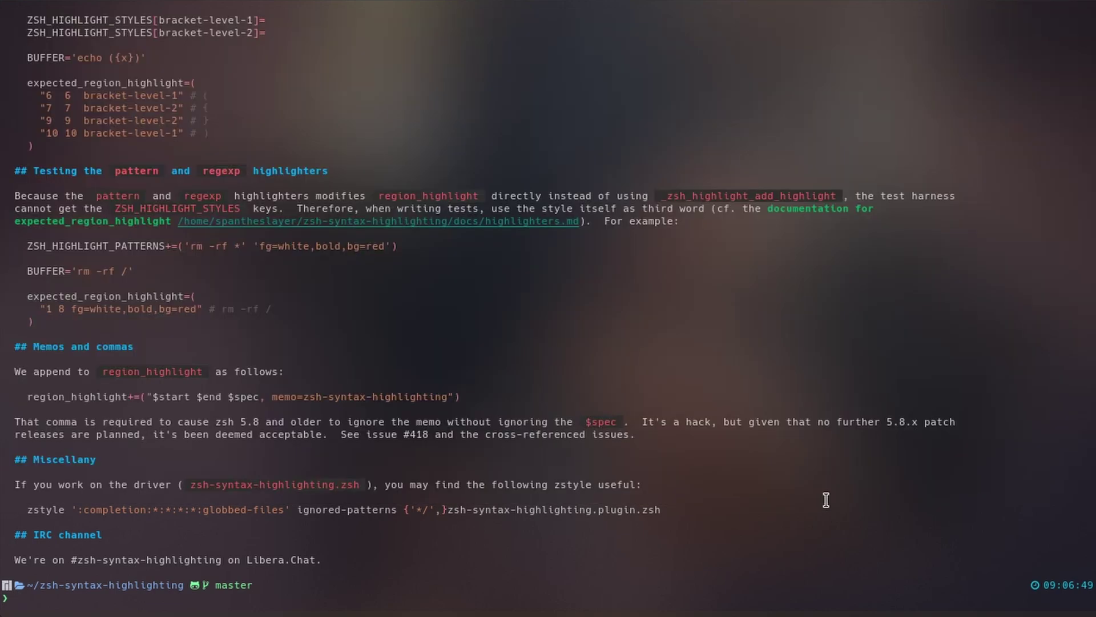
Re-render HACKING.md with glow -w and no width value
key(Up)
key(ctrl+Left)
key(ctrl+Left)
key(ctrl+Right)
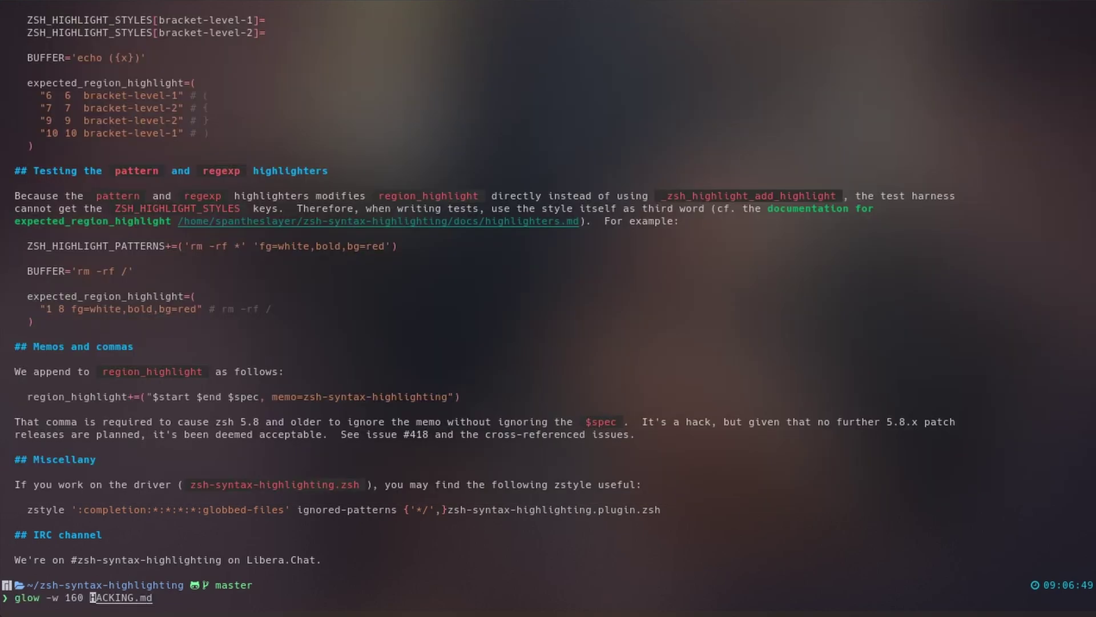
key(ctrl+w)
key(Return)
scroll(890, 256, up, 5)
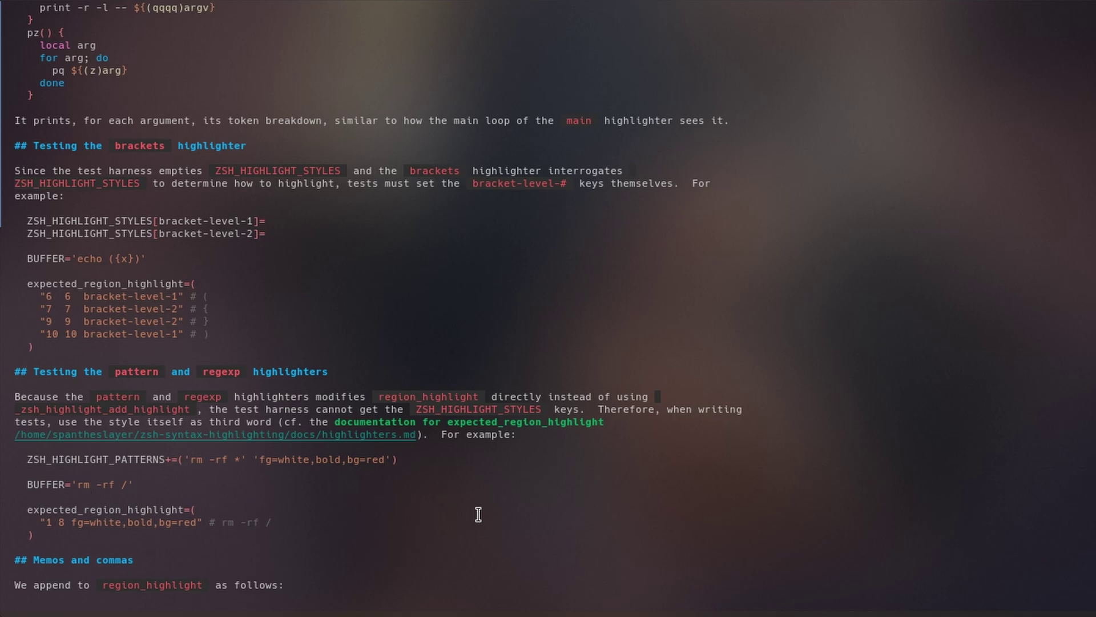
Open HACKING.md in the pager with glow -p 160 HACKING.md
key(space)
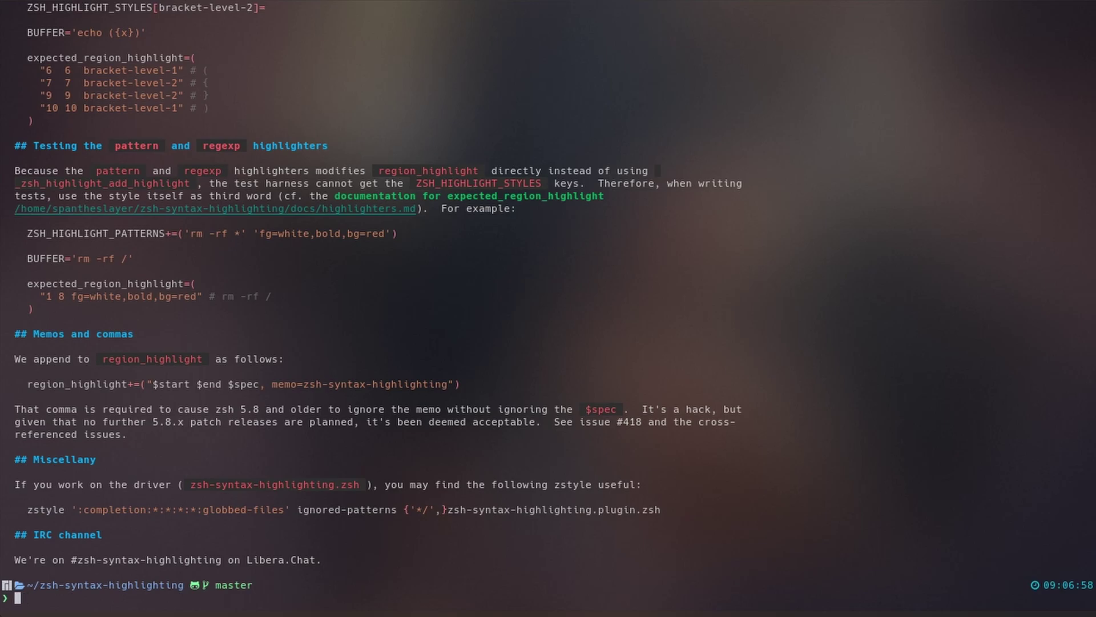
key(Up)
key(Up)
key(ctrl+Left)
key(ctrl+Left)
key(ctrl+Left)
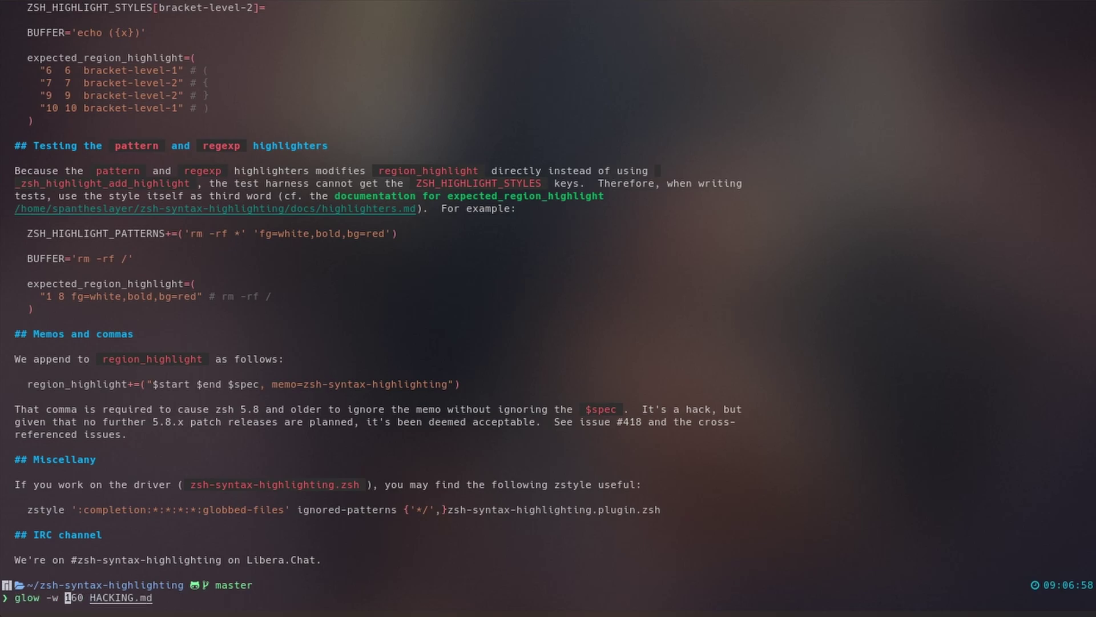
key(Left)
key(BackSpace)
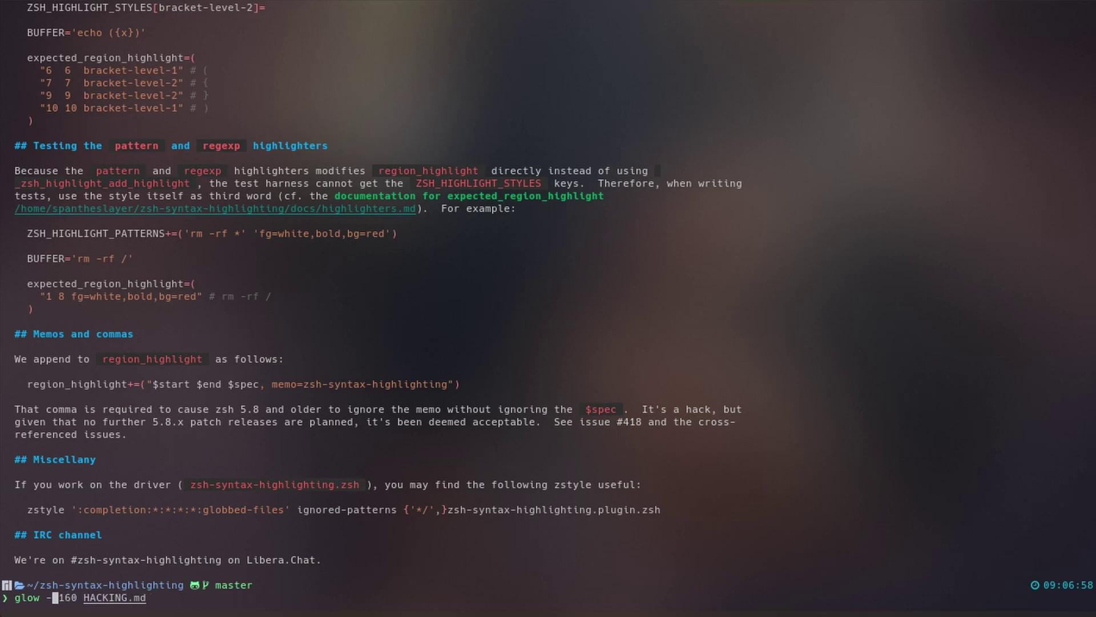
text(p)
key(Right)
key(Right)
key(Right)
key(Right)
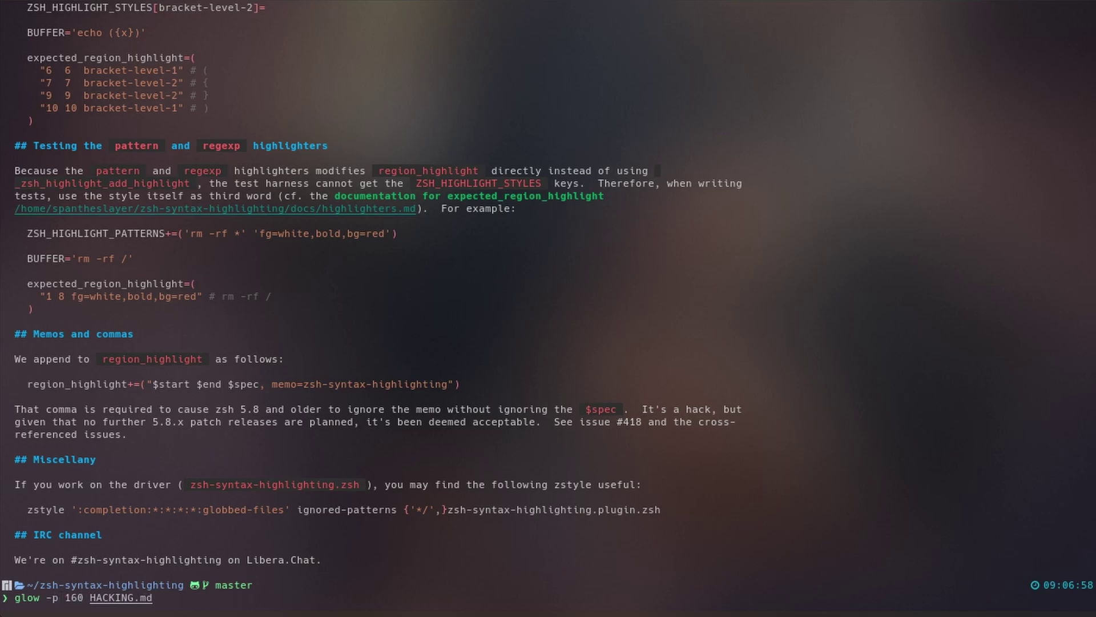
key(Return)
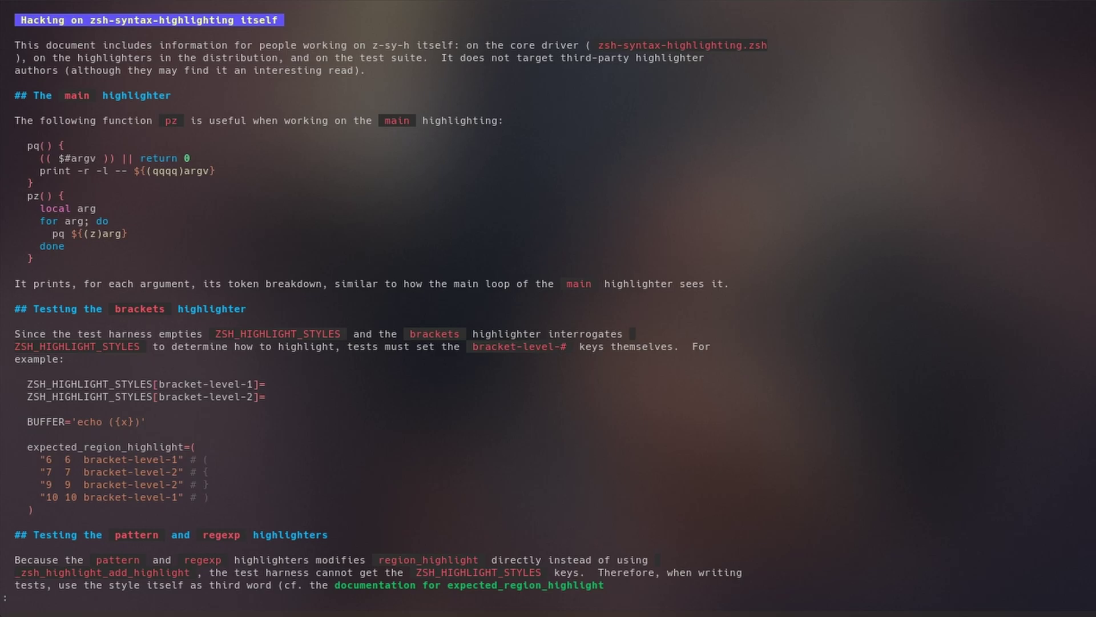
Jump to the end and top with G/g, then page down to the IRC channel section
key(G)
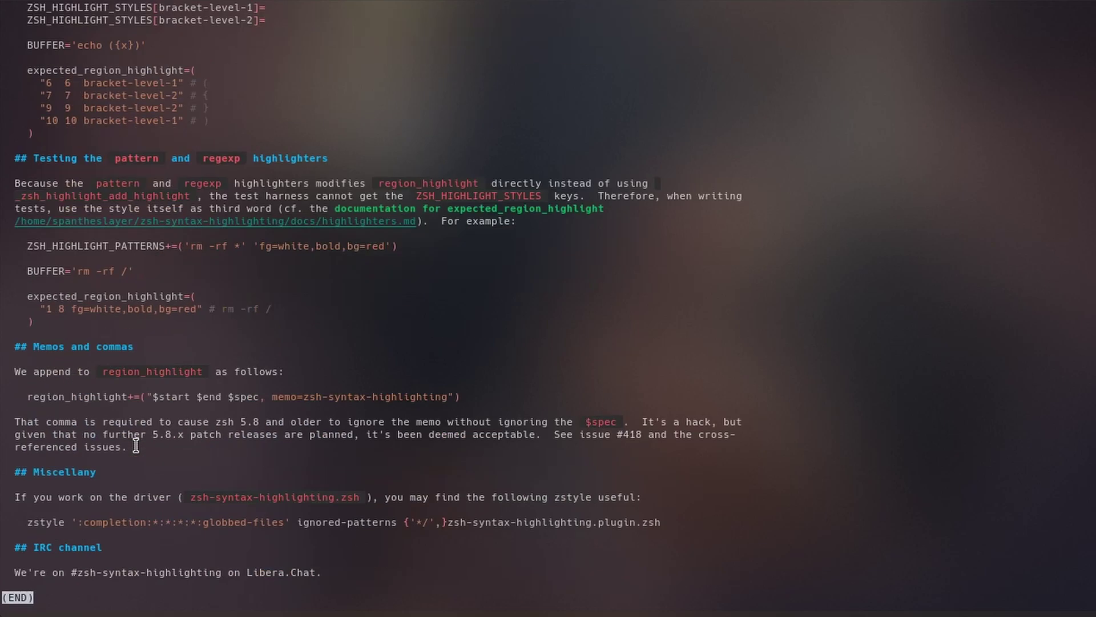
key(g)
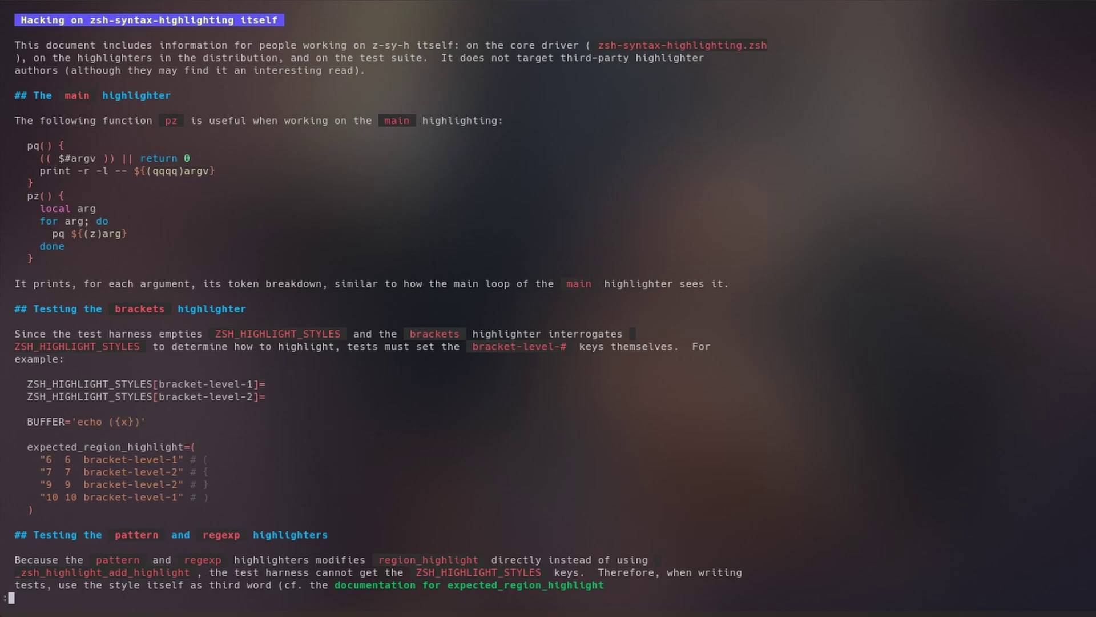
scroll(318, 347, down, 10)
scroll(322, 347, up, 10)
scroll(317, 316, down, 10)
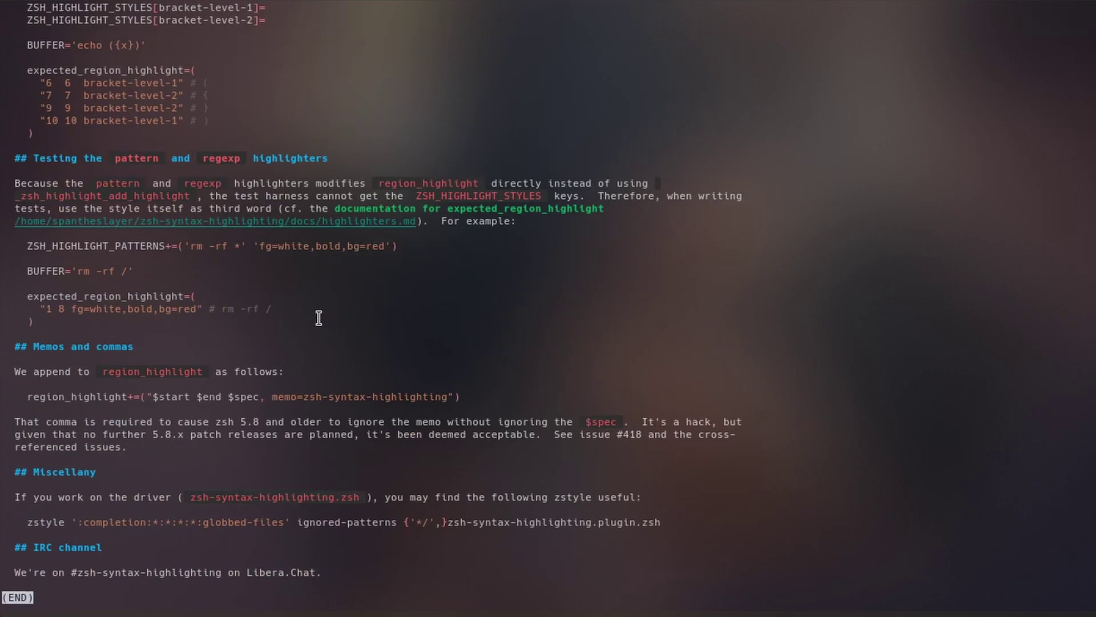
scroll(319, 318, up, 6)
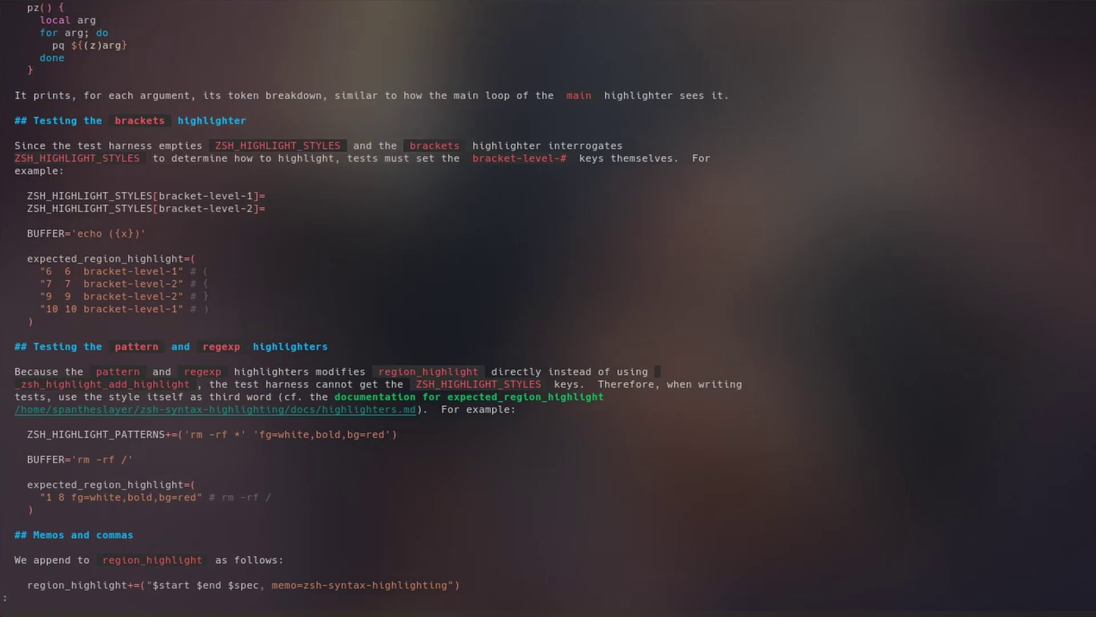
scroll(319, 318, down, 6)
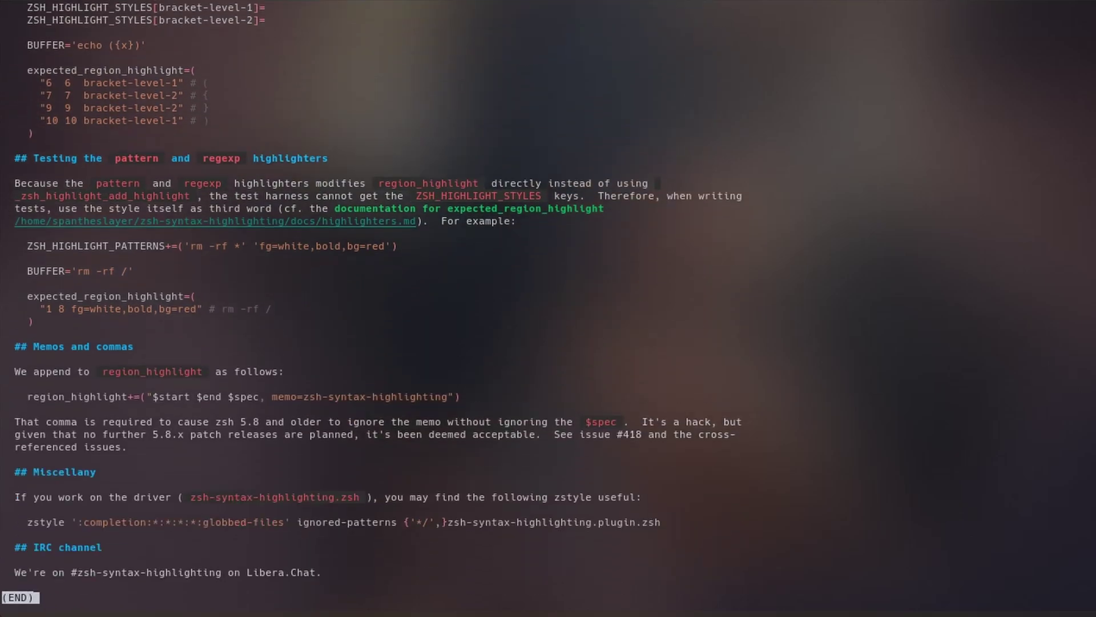
Quit the pager and render HACKING.md with glow -s light HACKING.md
key(q)
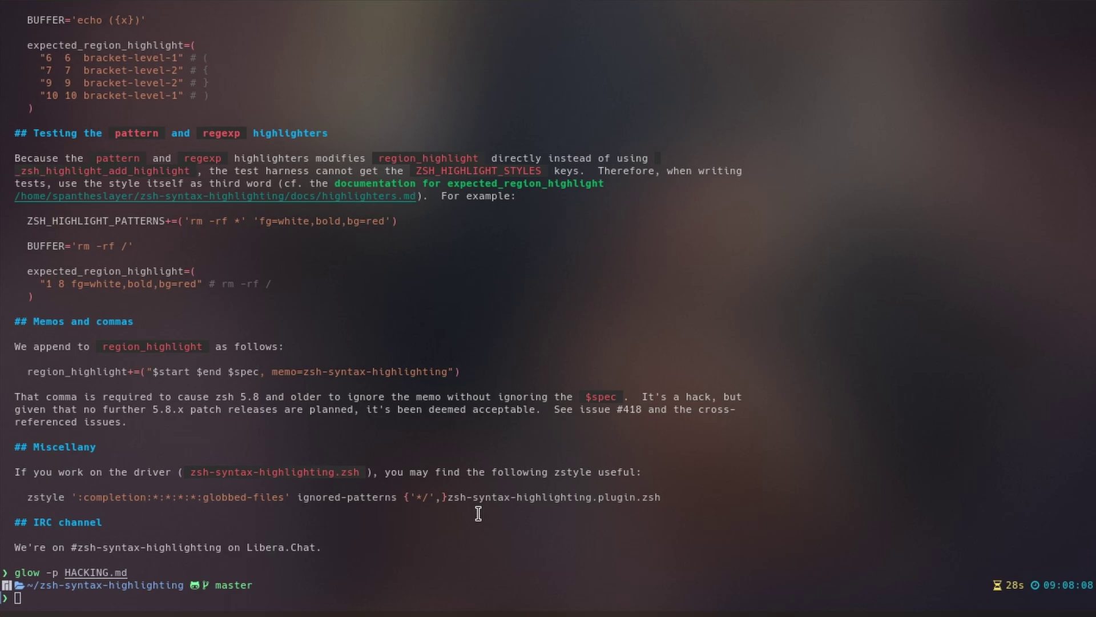
text(glow -s HACKING.md)
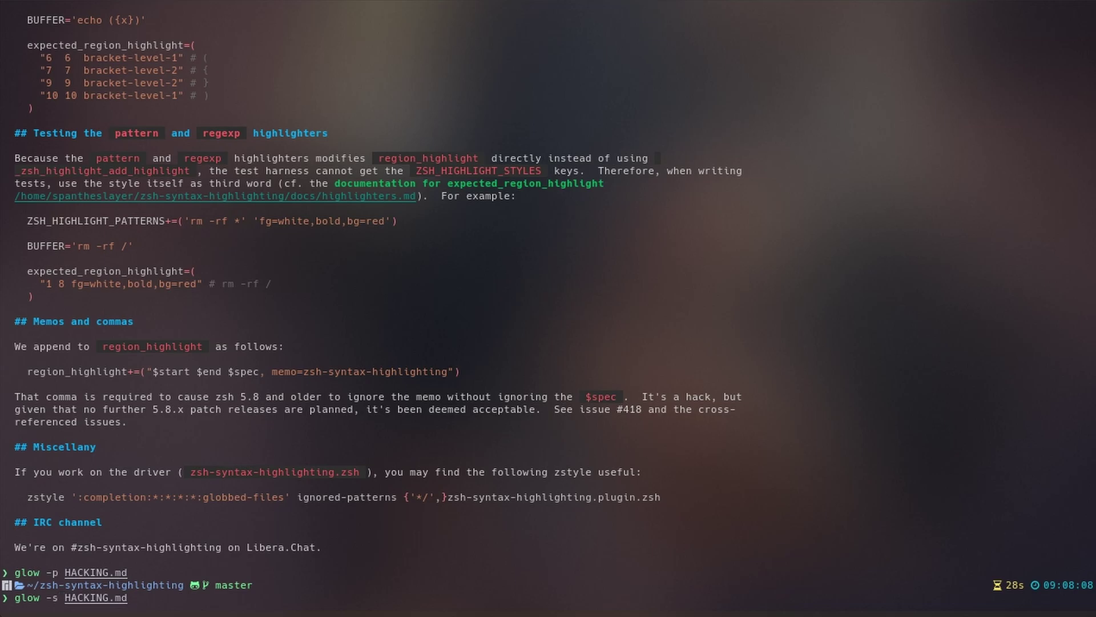
text(light)
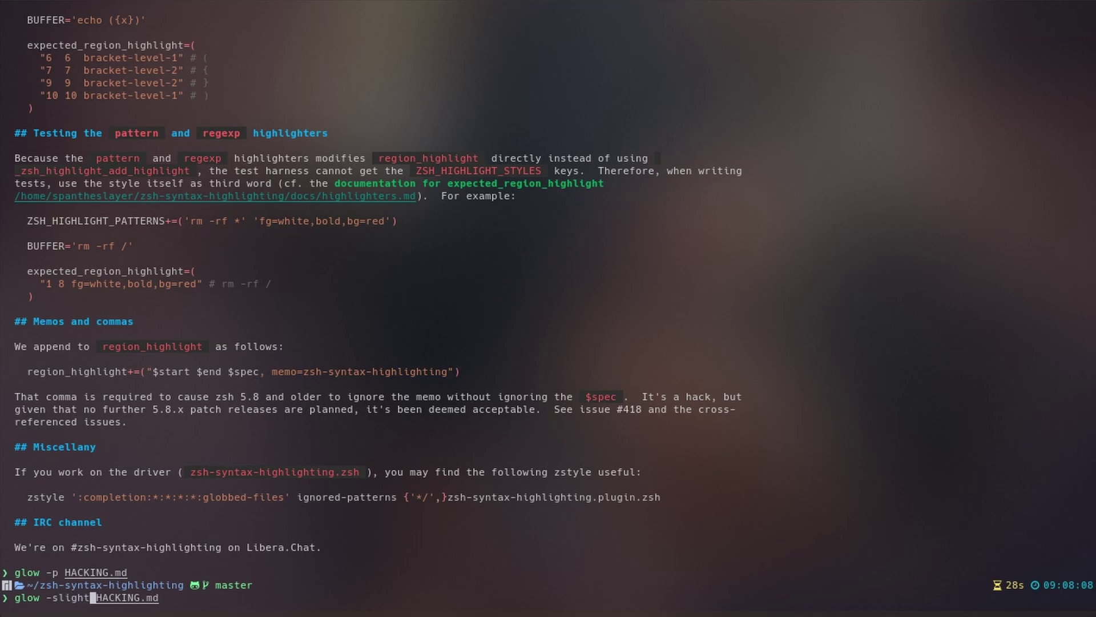
key(Left)
key(Left)
key(Left)
key(Left)
key(Left)
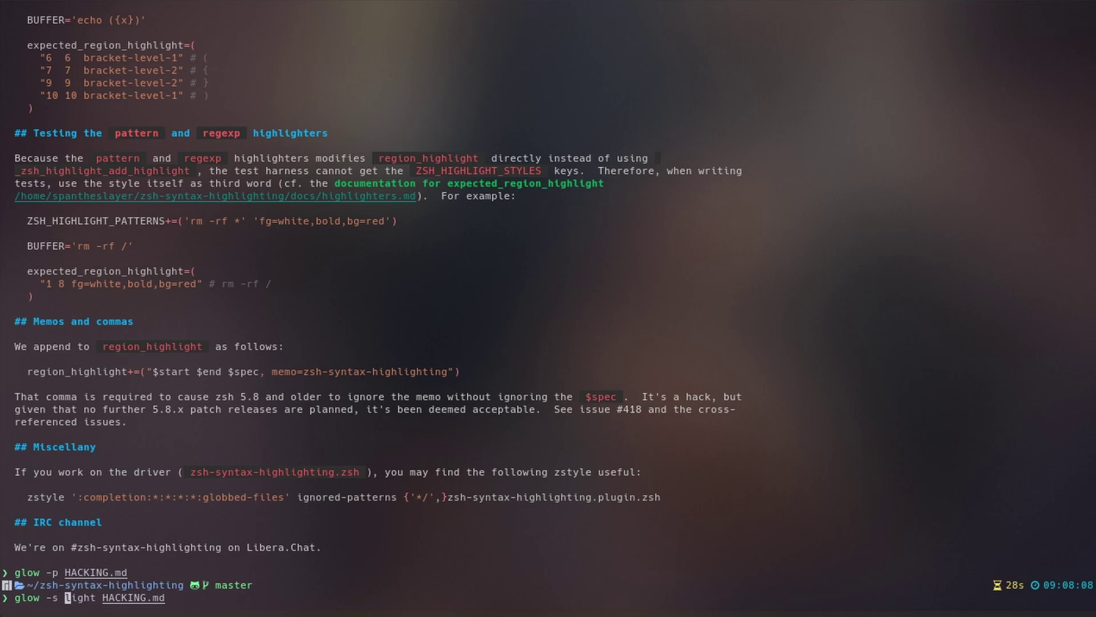
key(Return)
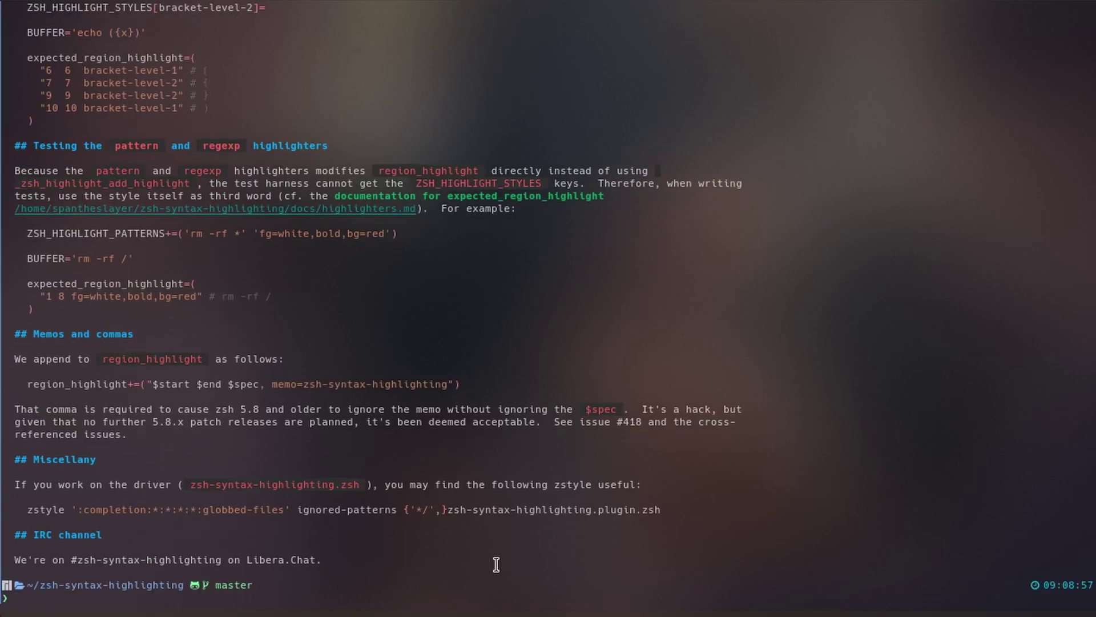
key(Up)
key(Left)
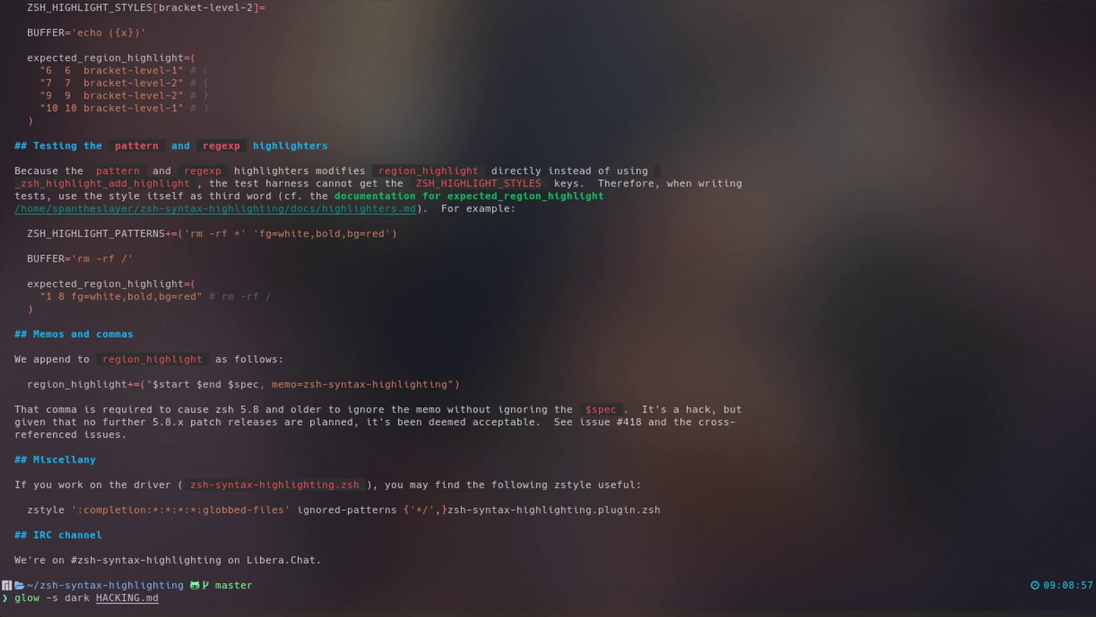
scroll(916, 295, up, 2)
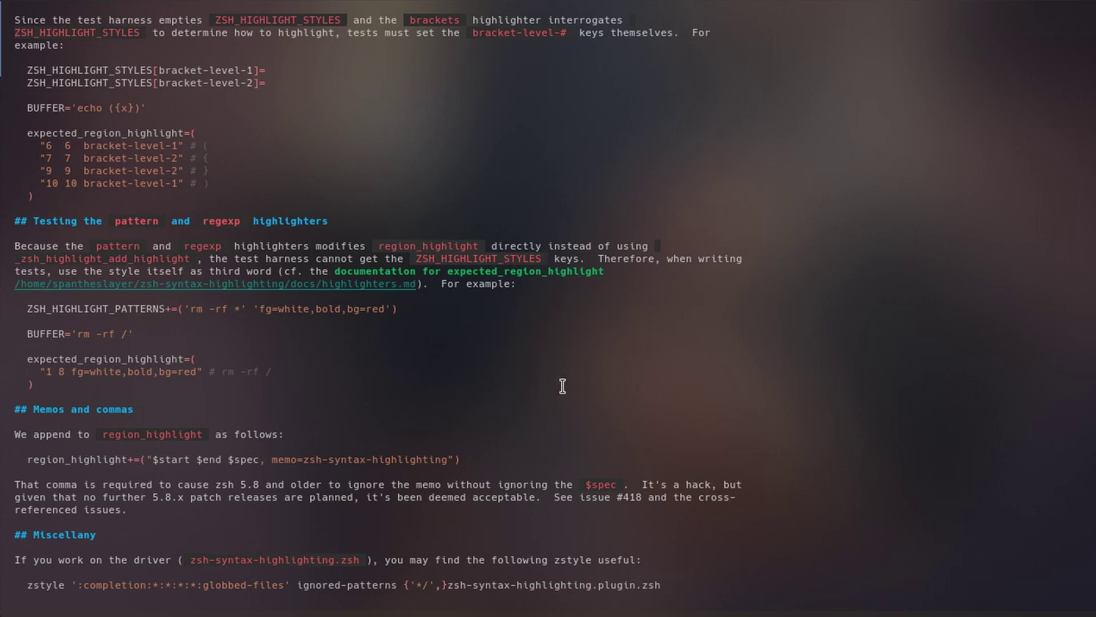
scroll(571, 388, down, 2)
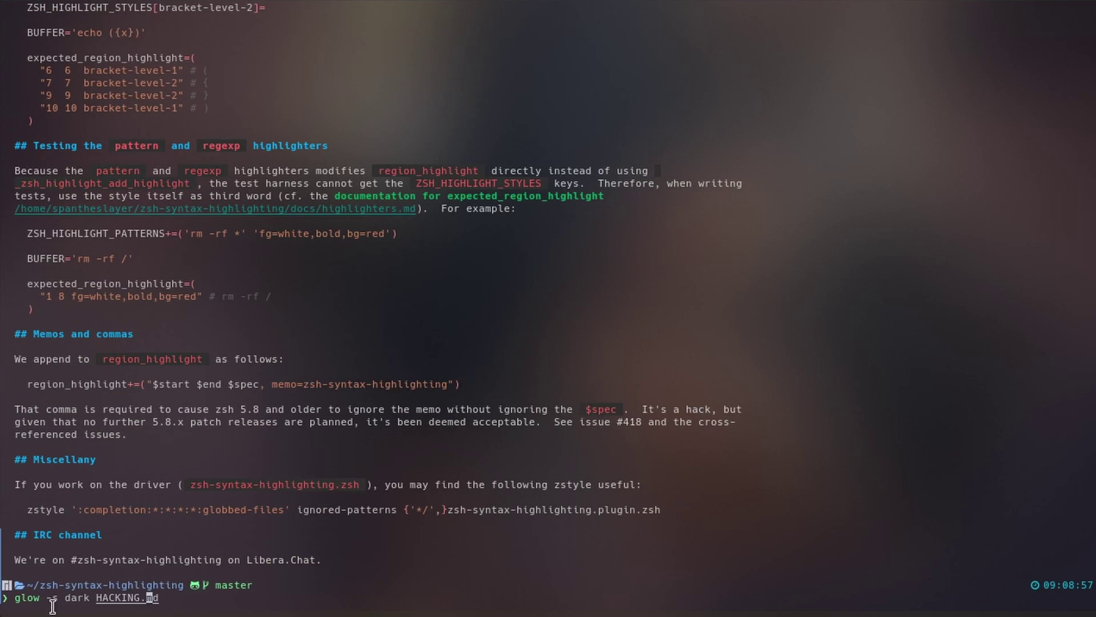
scroll(423, 358, up, 1)
key(ctrl+c)
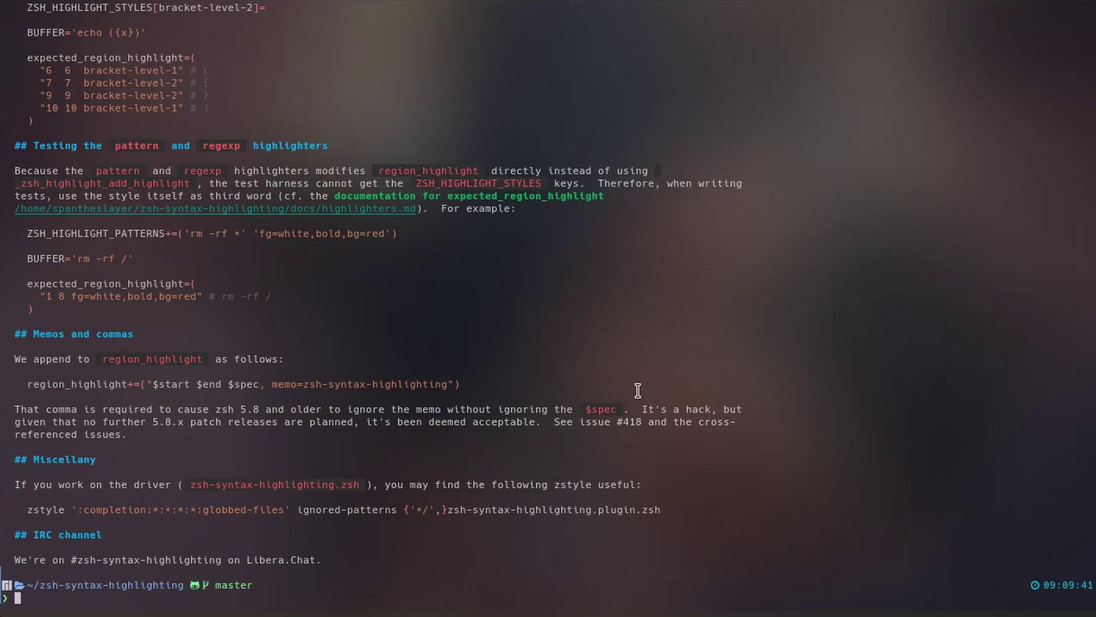
Scroll up to the 'Hacking on zsh-syntax-highlighting itself' heading of the rendered HACKING.md
scroll(638, 391, up, 10)
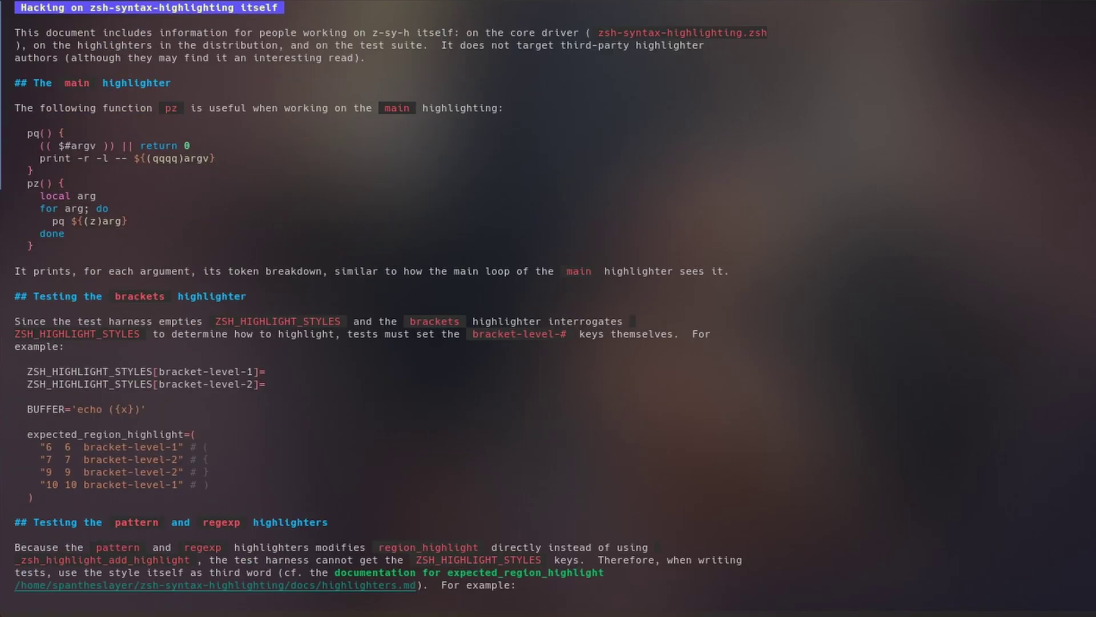